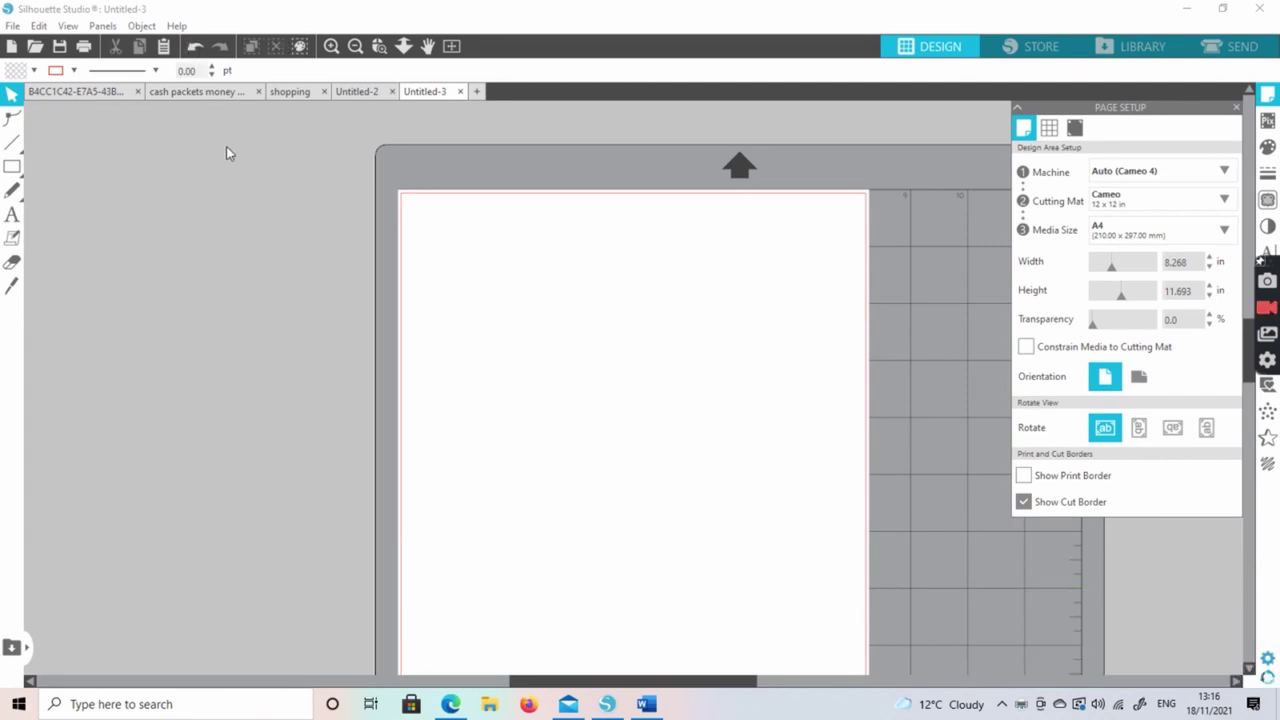
# Draw an outer rounded rectangle and a smaller rounded rectangle inside it
pyautogui.click(11, 166)
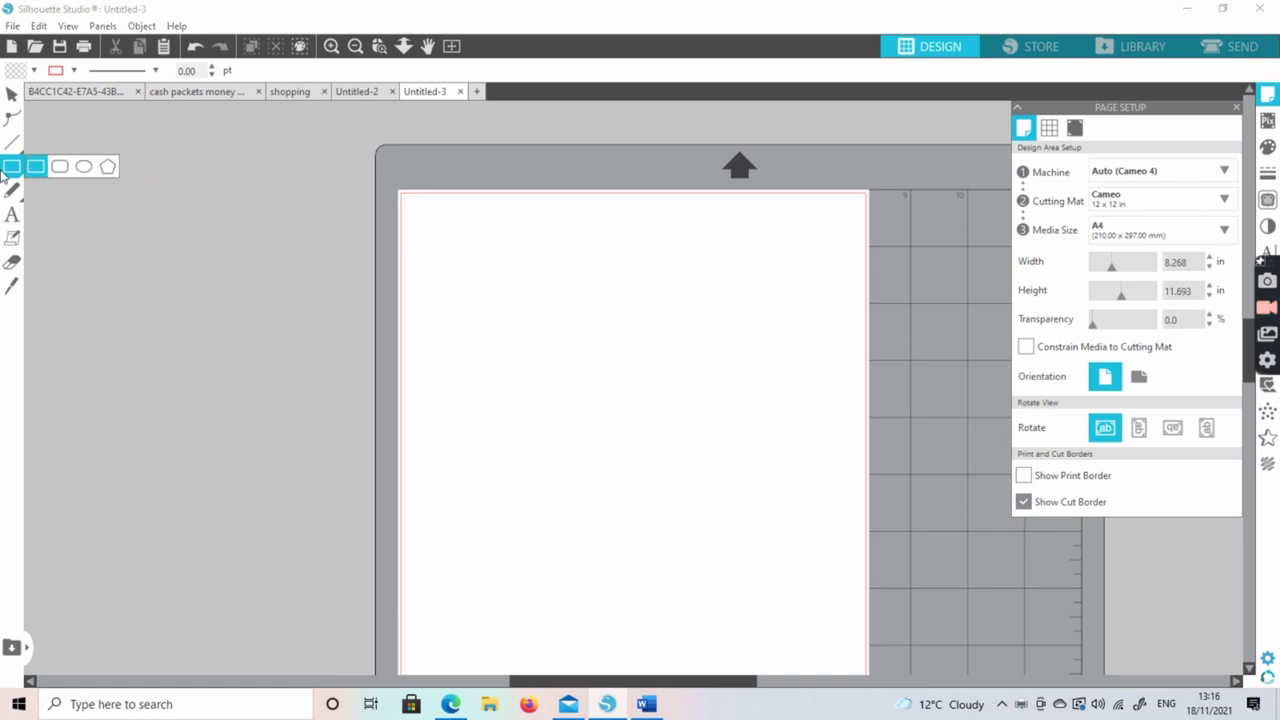
pyautogui.click(59, 167)
pyautogui.moveTo(450, 247); pyautogui.dragTo(782, 390)
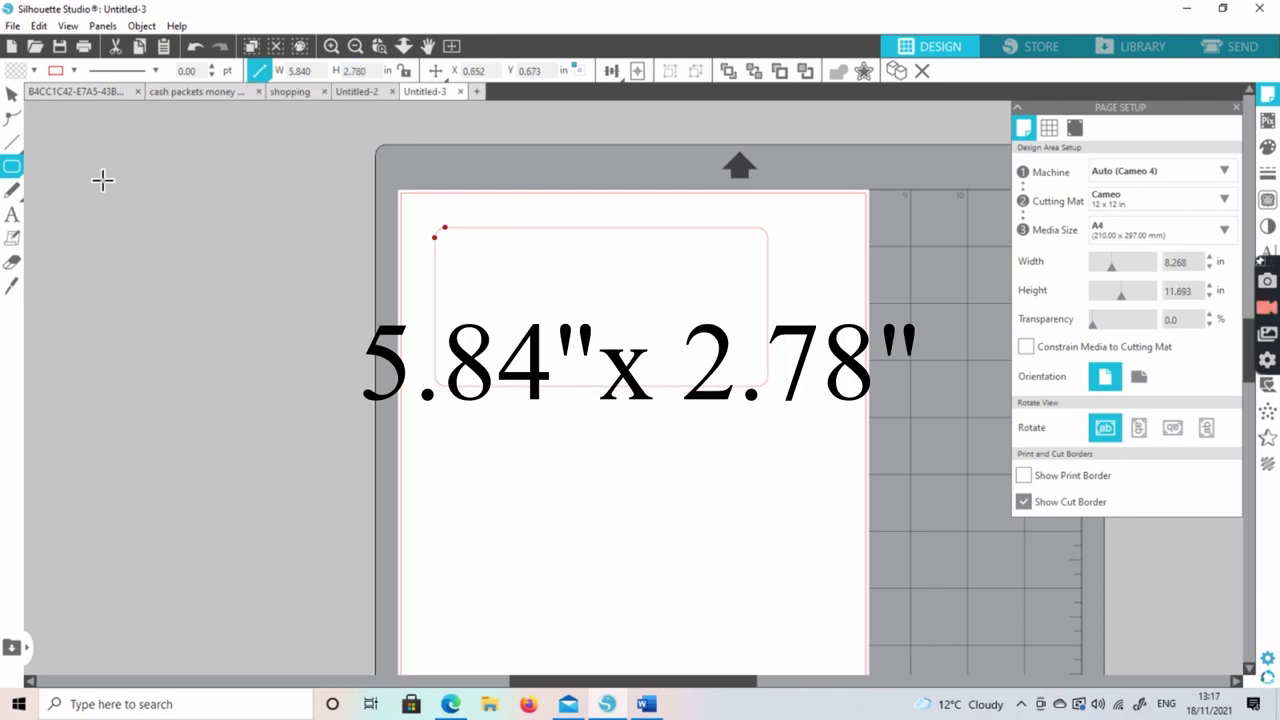
pyautogui.moveTo(475, 259); pyautogui.dragTo(748, 374)
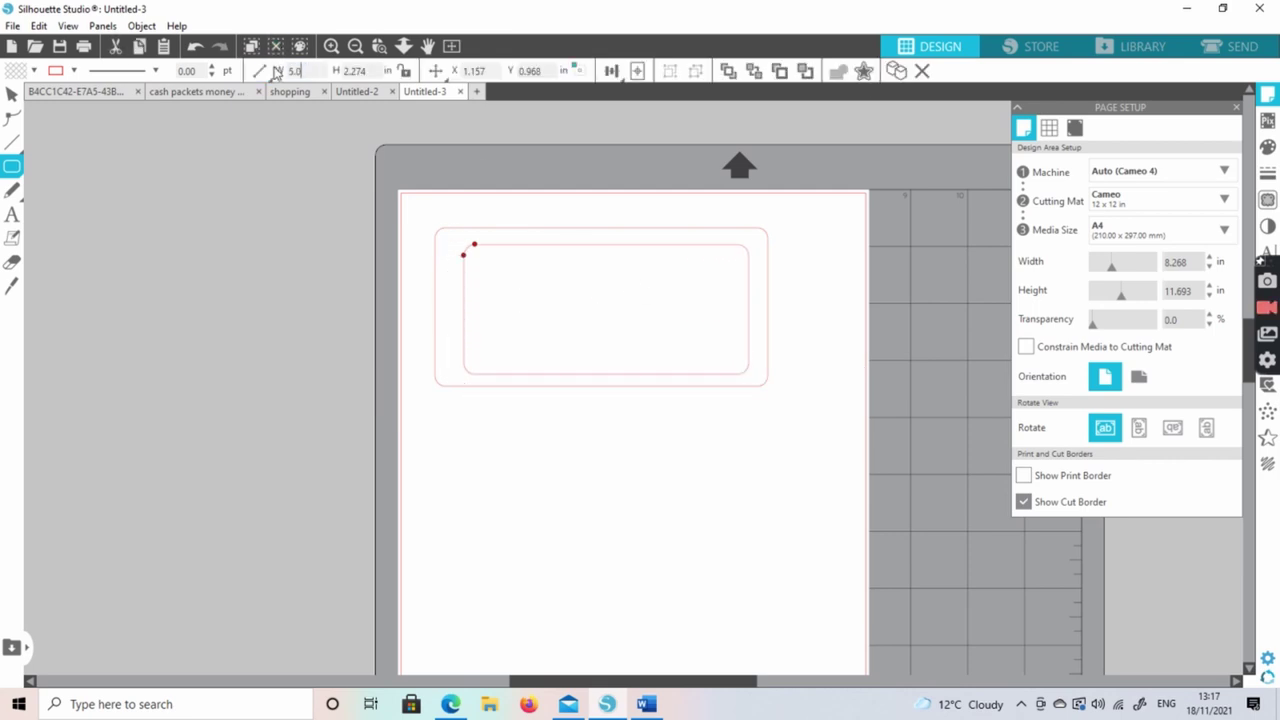
# Resize the inner rectangle to 5.063 x 2.096 in and center it within the outer one
pyautogui.write('3')
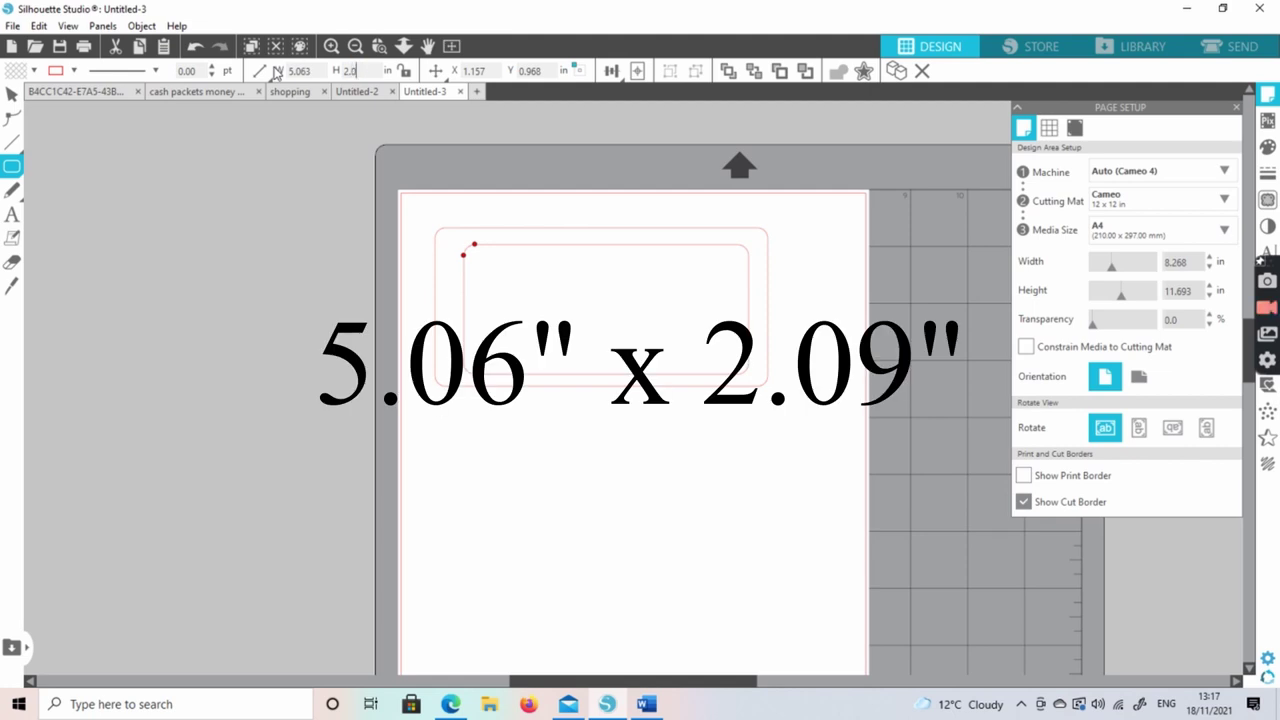
pyautogui.press('Return')
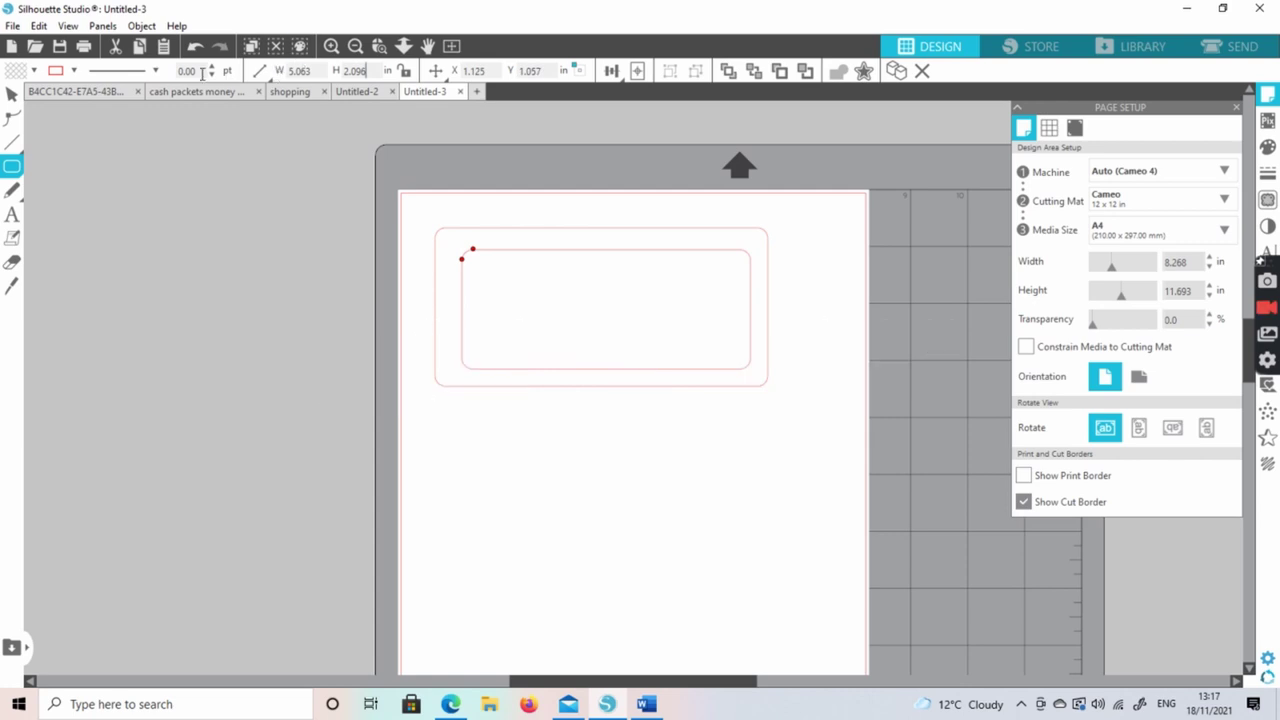
pyautogui.moveTo(786, 497); pyautogui.dragTo(426, 212)
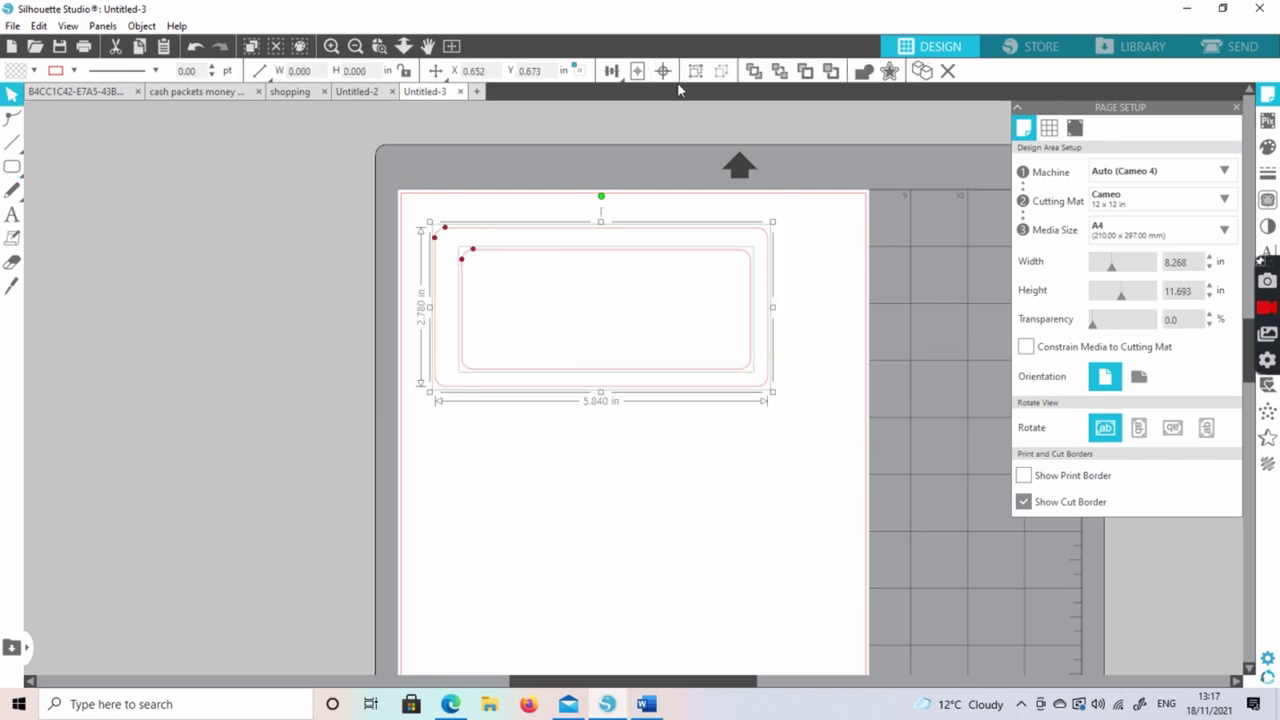
pyautogui.click(664, 73)
pyautogui.click(677, 433)
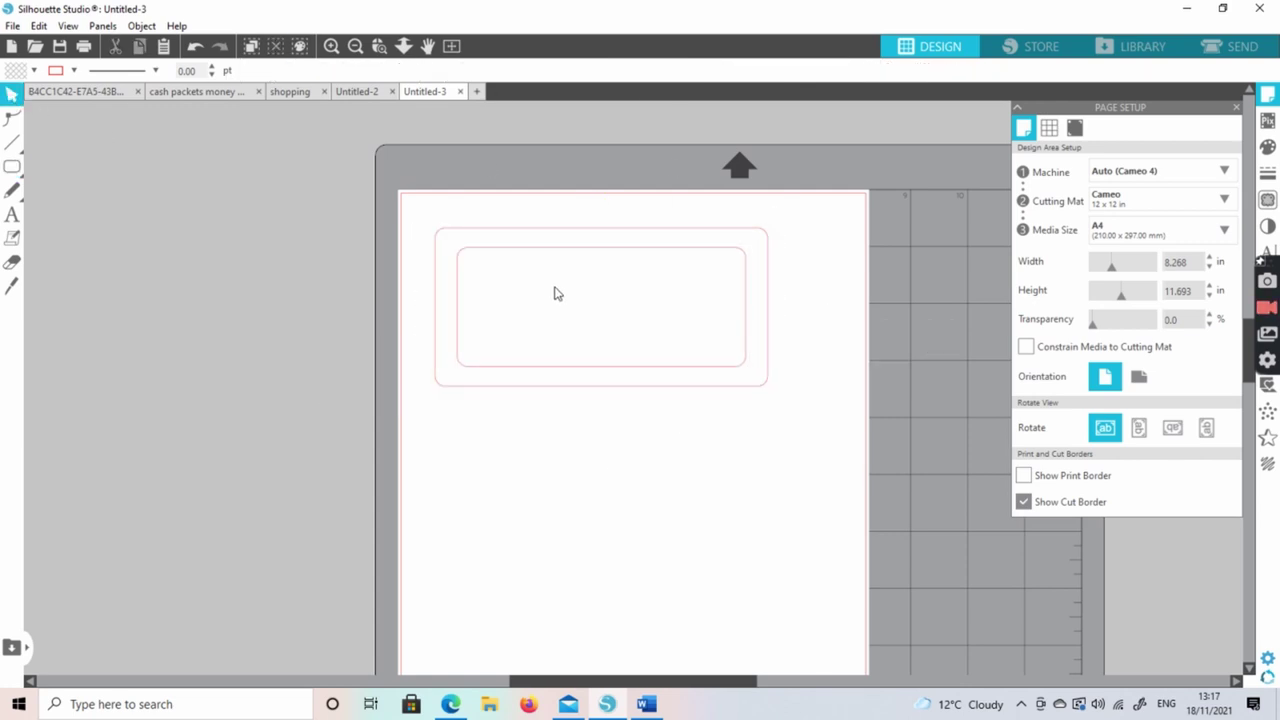
pyautogui.click(12, 214)
# Add a test text box below the rectangles, then delete it
pyautogui.click(543, 482)
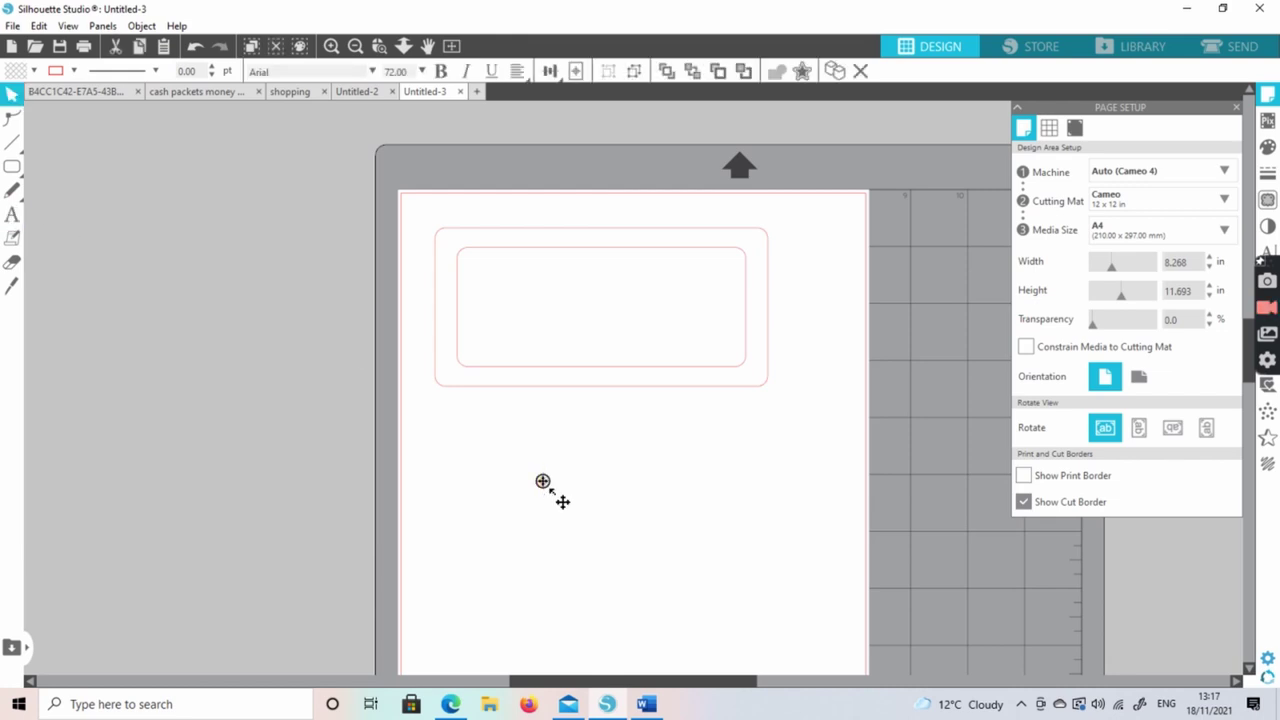
pyautogui.write('Tyler')
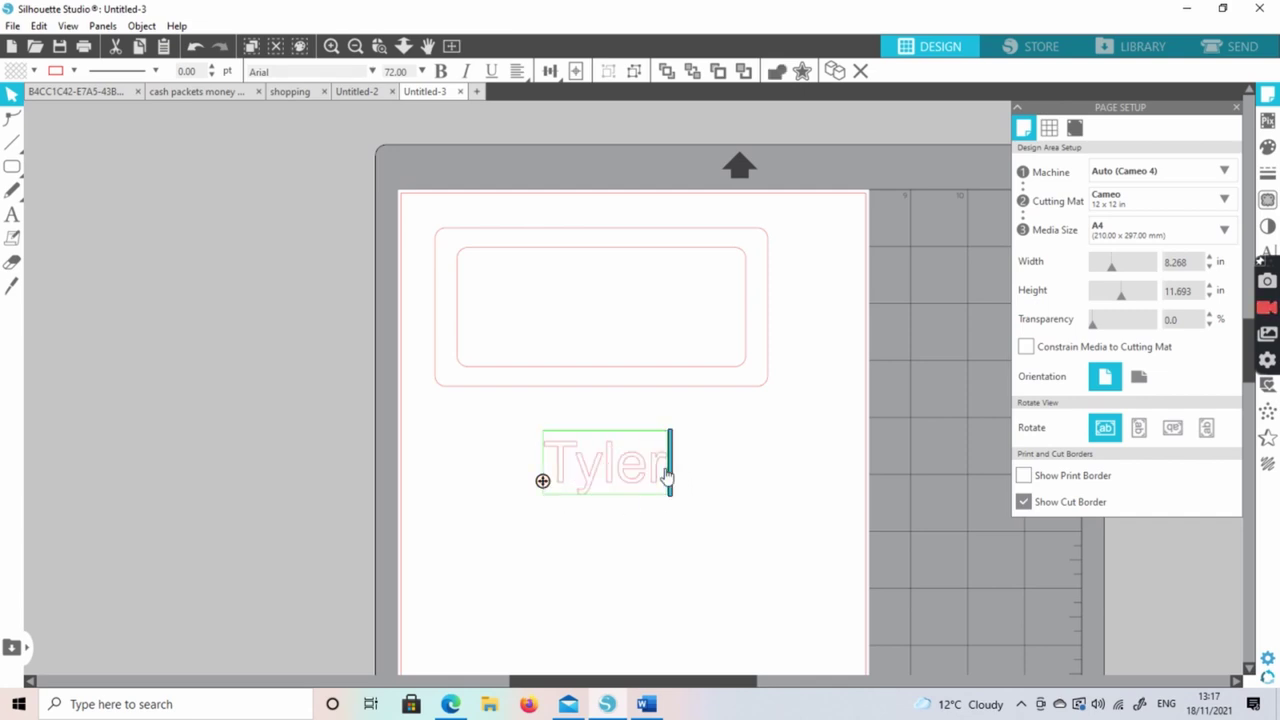
pyautogui.moveTo(668, 478); pyautogui.dragTo(594, 477)
pyautogui.press('Escape')
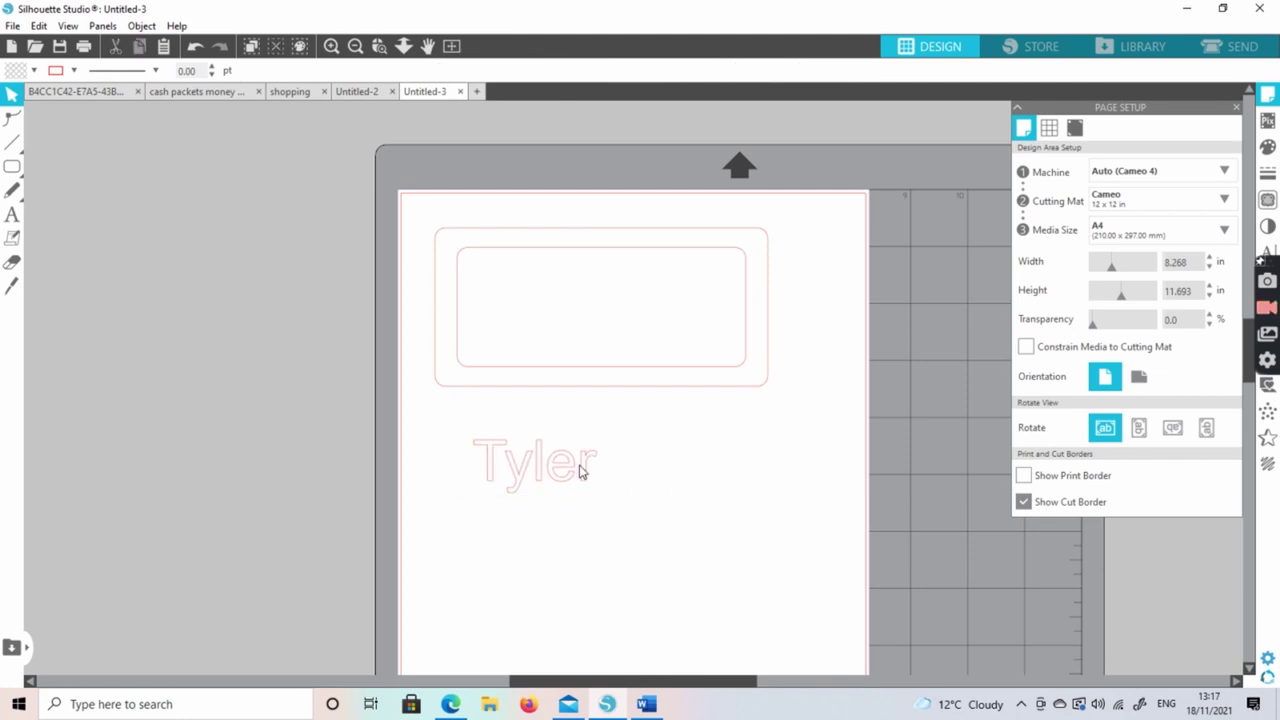
pyautogui.click(581, 471)
pyautogui.rightClick(581, 471)
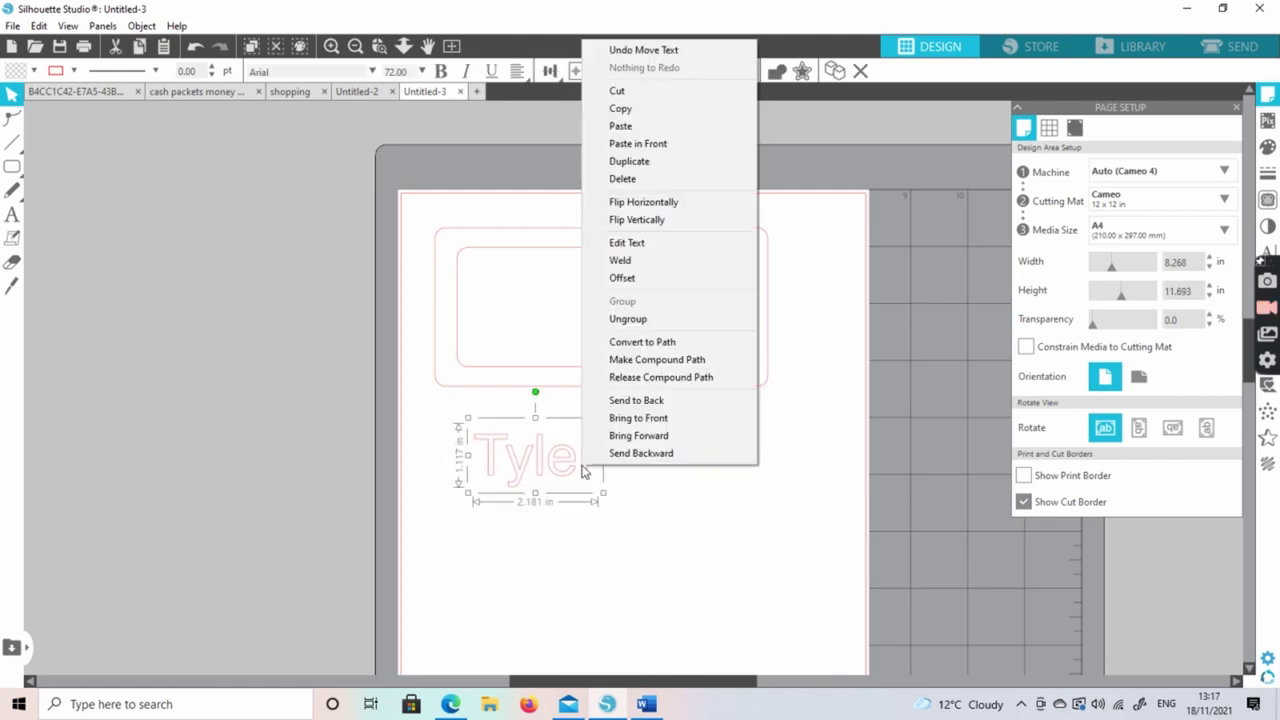
pyautogui.click(617, 91)
# Type 'Postage' in a new text box below the rectangles and select the word
pyautogui.press('t')
pyautogui.click(547, 450)
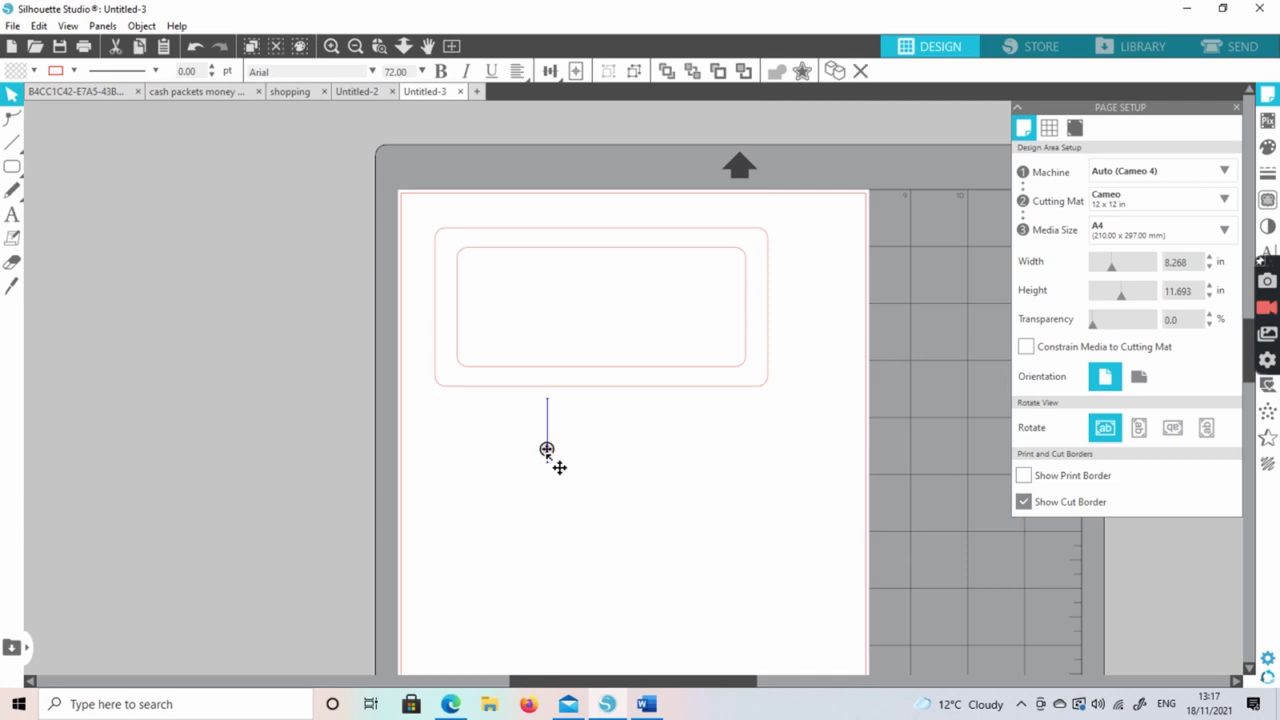
pyautogui.write('Postage')
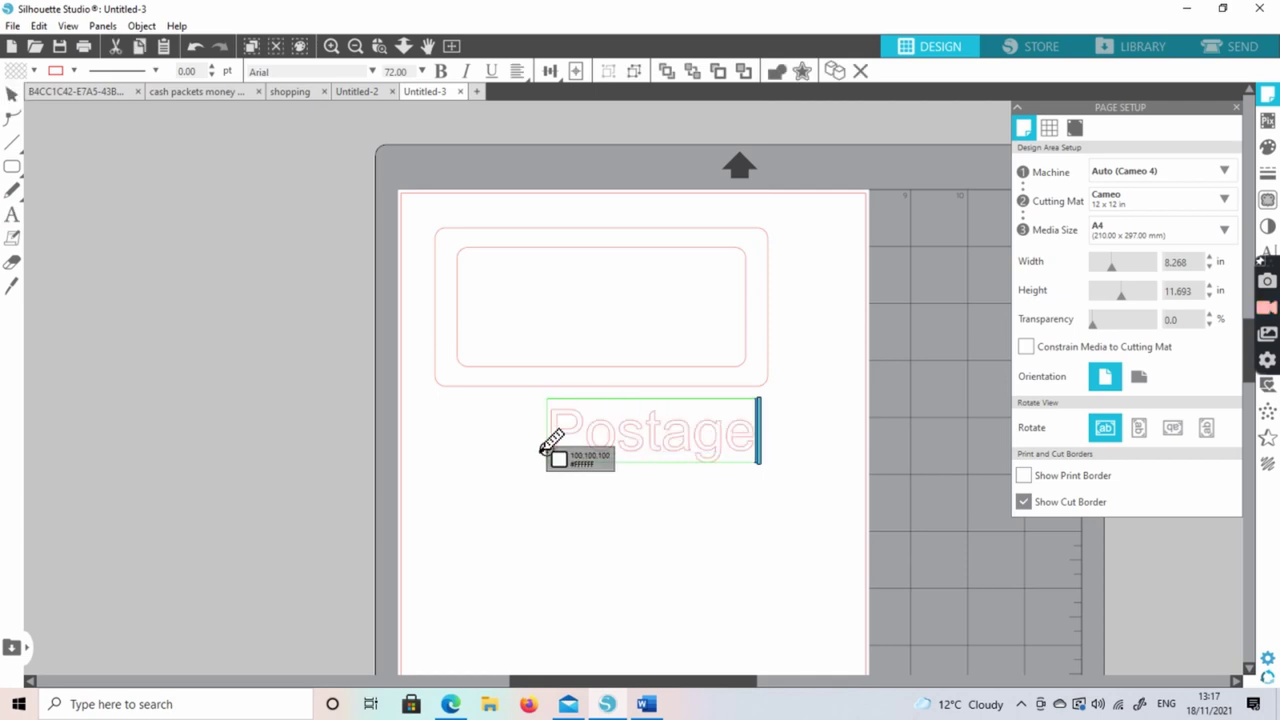
pyautogui.moveTo(543, 443); pyautogui.dragTo(810, 436)
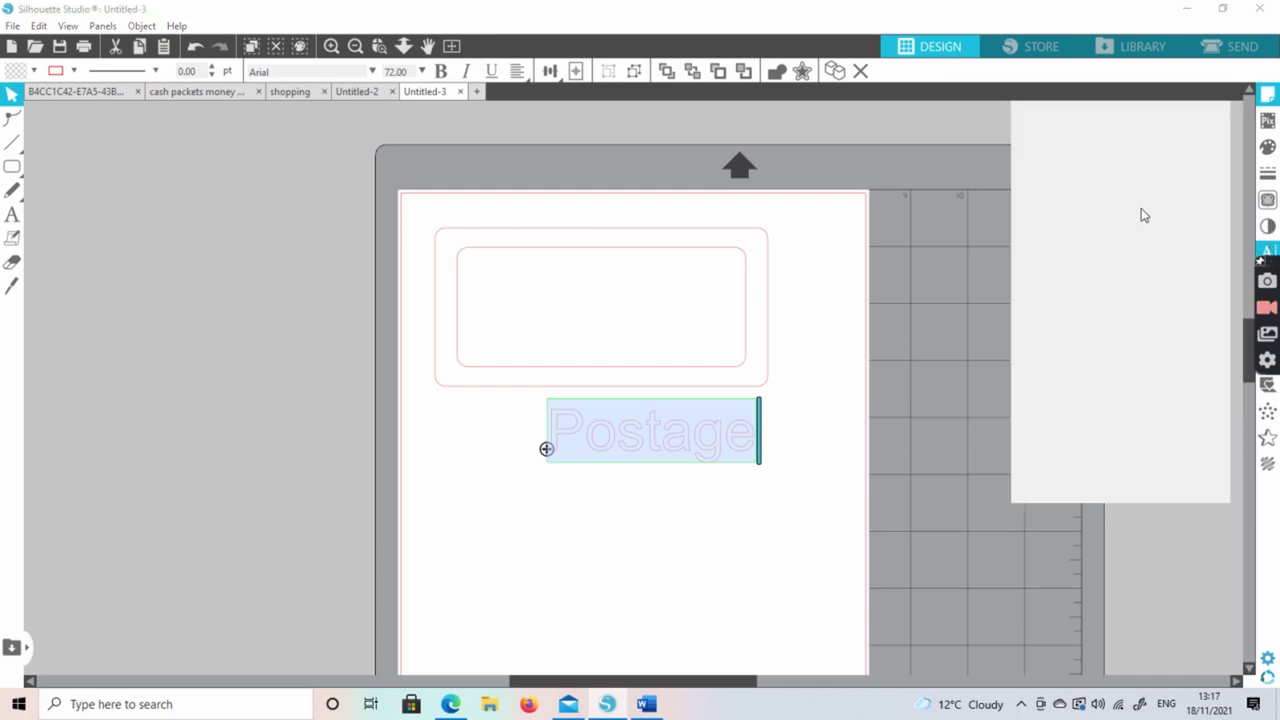
# Set Postage in the Cream Cake font and break it into separate letter shapes
pyautogui.write('cream Cake')
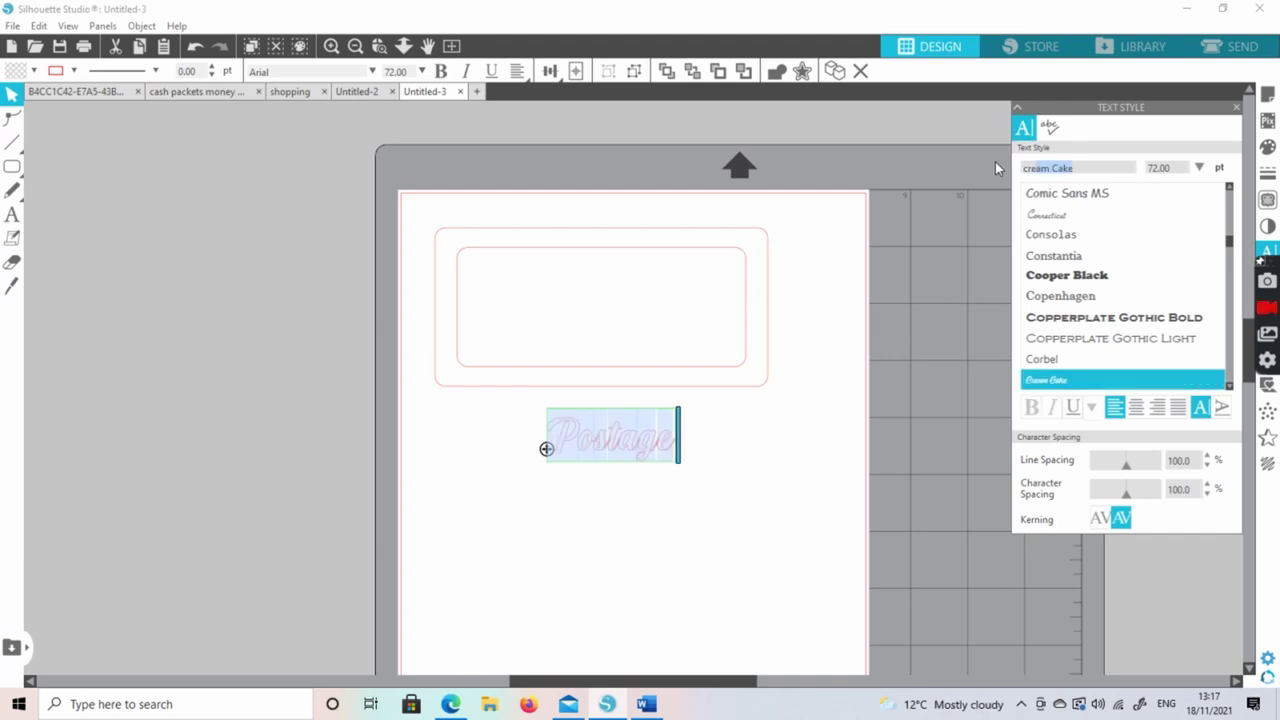
pyautogui.click(13, 95)
pyautogui.click(703, 454)
pyautogui.rightClick(636, 446)
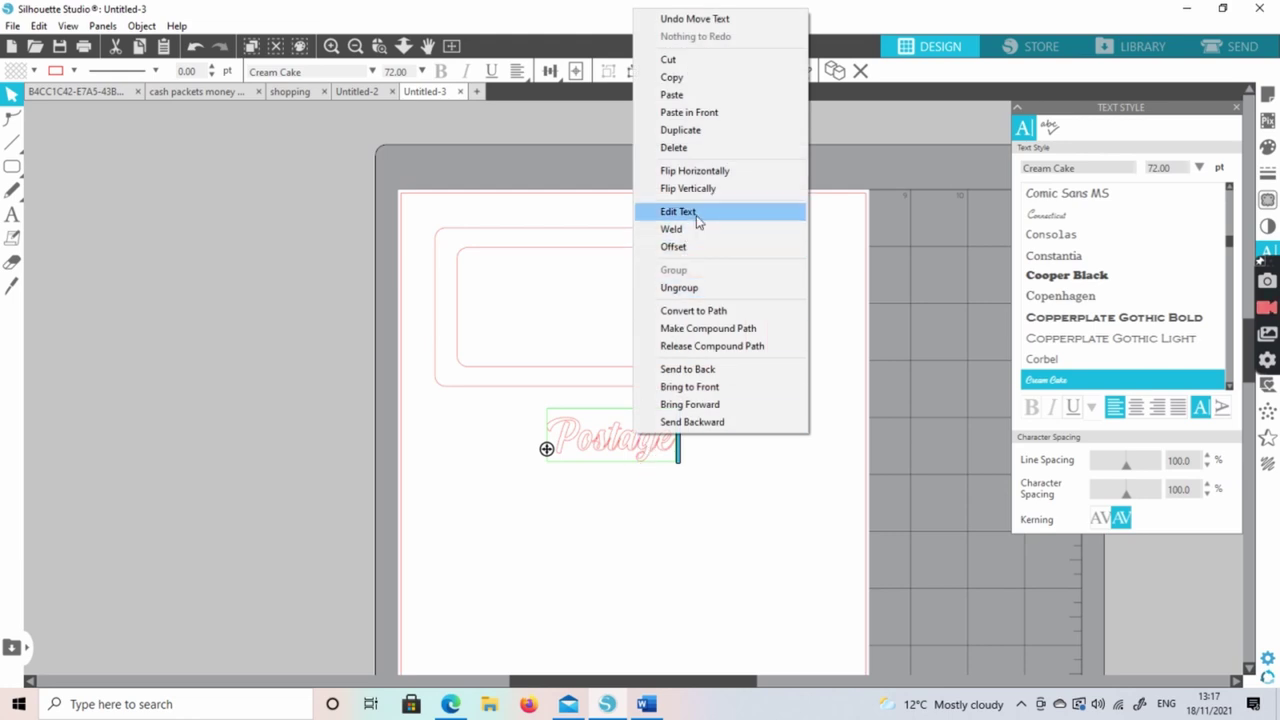
pyautogui.click(679, 287)
# Select all the Postage letters and group them into one object
pyautogui.click(757, 509)
pyautogui.moveTo(606, 446); pyautogui.dragTo(630, 415)
pyautogui.click(636, 458)
pyautogui.click(193, 46)
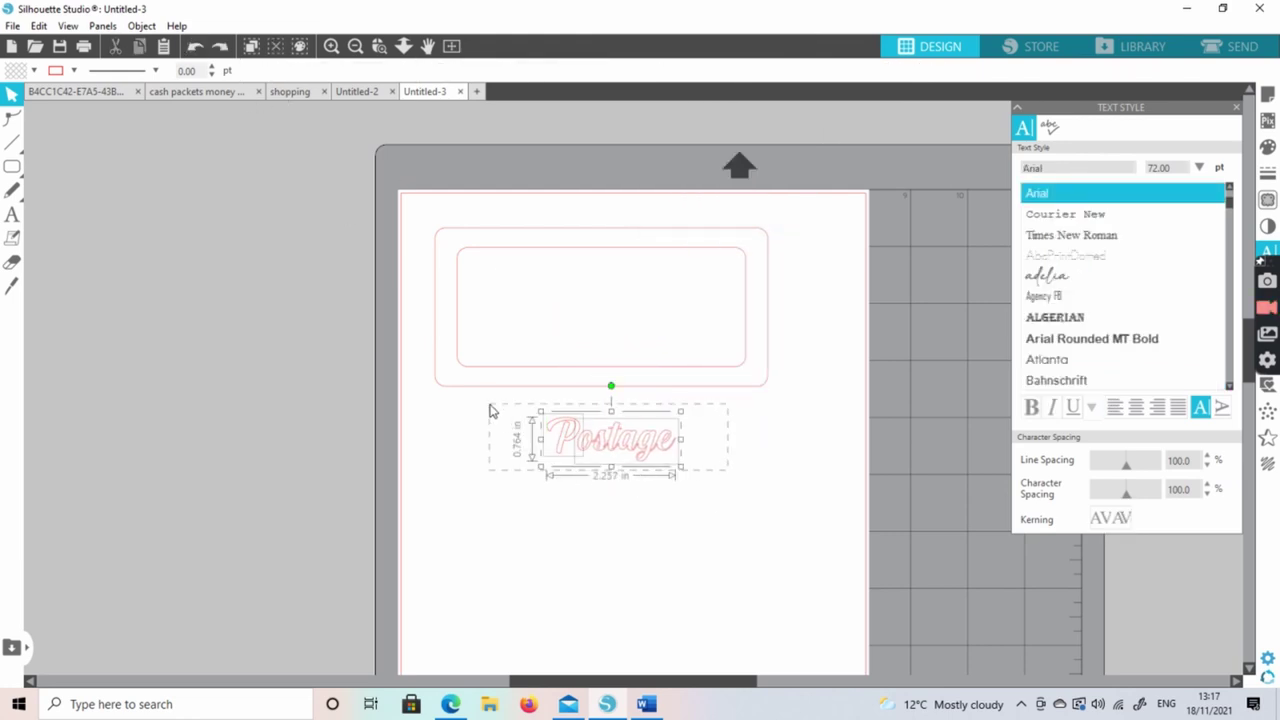
pyautogui.moveTo(651, 478); pyautogui.dragTo(492, 406)
pyautogui.rightClick(608, 448)
pyautogui.click(643, 297)
# Move the grouped Postage into the inner box and enlarge it to about 3.35 × 1.13 in
pyautogui.moveTo(627, 444); pyautogui.dragTo(607, 300)
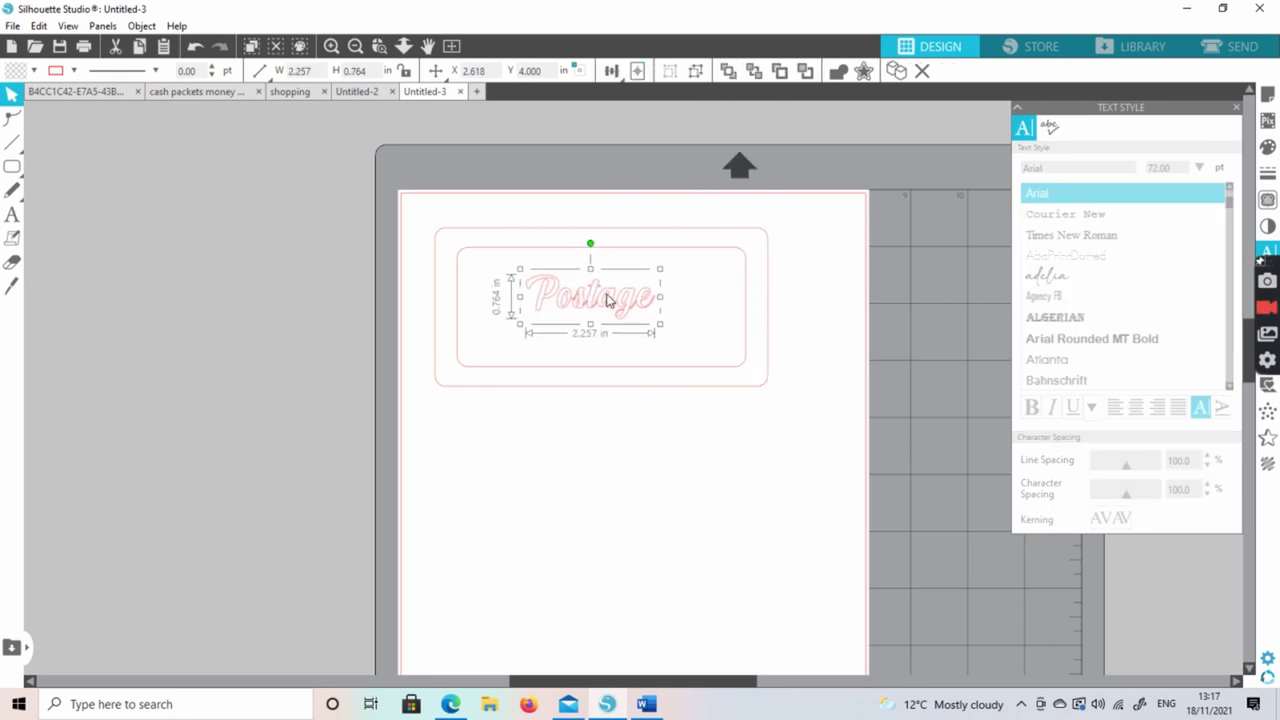
pyautogui.moveTo(667, 336)
pyautogui.mouseDown()
pyautogui.moveTo(709, 380)
pyautogui.moveTo(663, 329)
pyautogui.moveTo(651, 340)
pyautogui.mouseUp()
pyautogui.hotkey('ctrl', 'a')
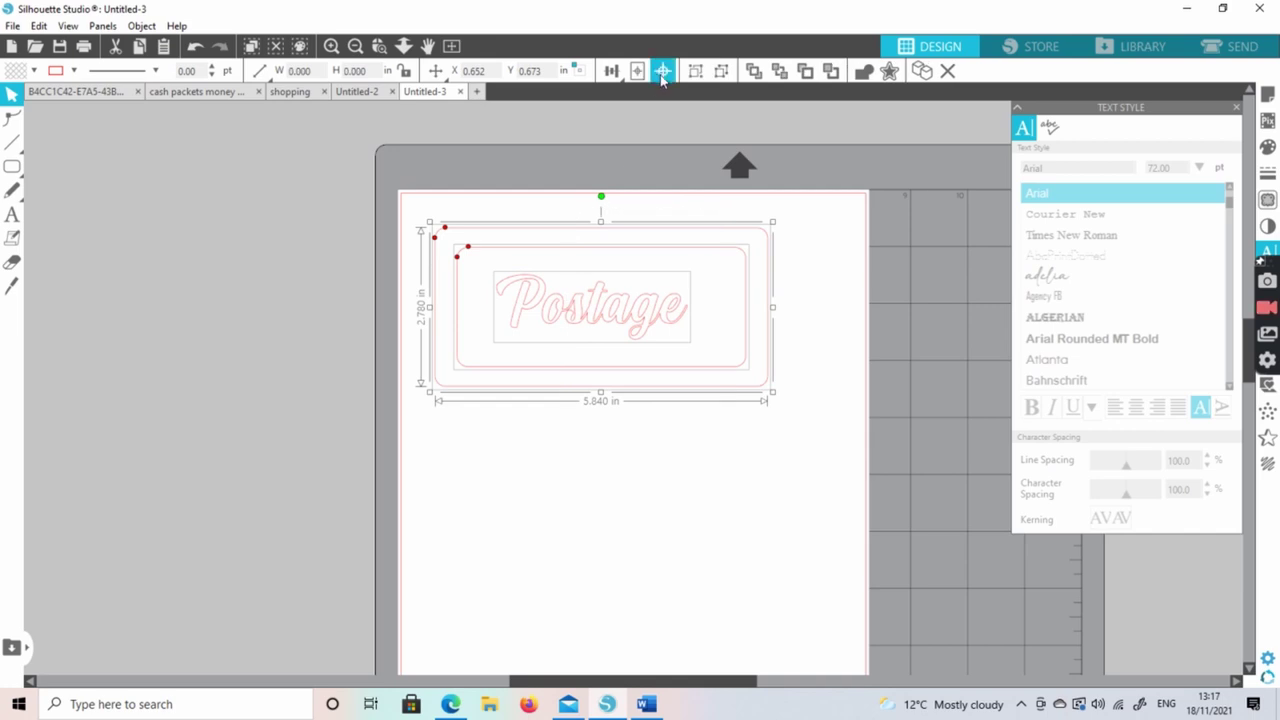
# Remove the accidentally pasted text from the sheet
pyautogui.click(603, 443)
pyautogui.rightClick(604, 438)
pyautogui.rightClick(538, 442)
pyautogui.click(597, 518)
pyautogui.rightClick(572, 455)
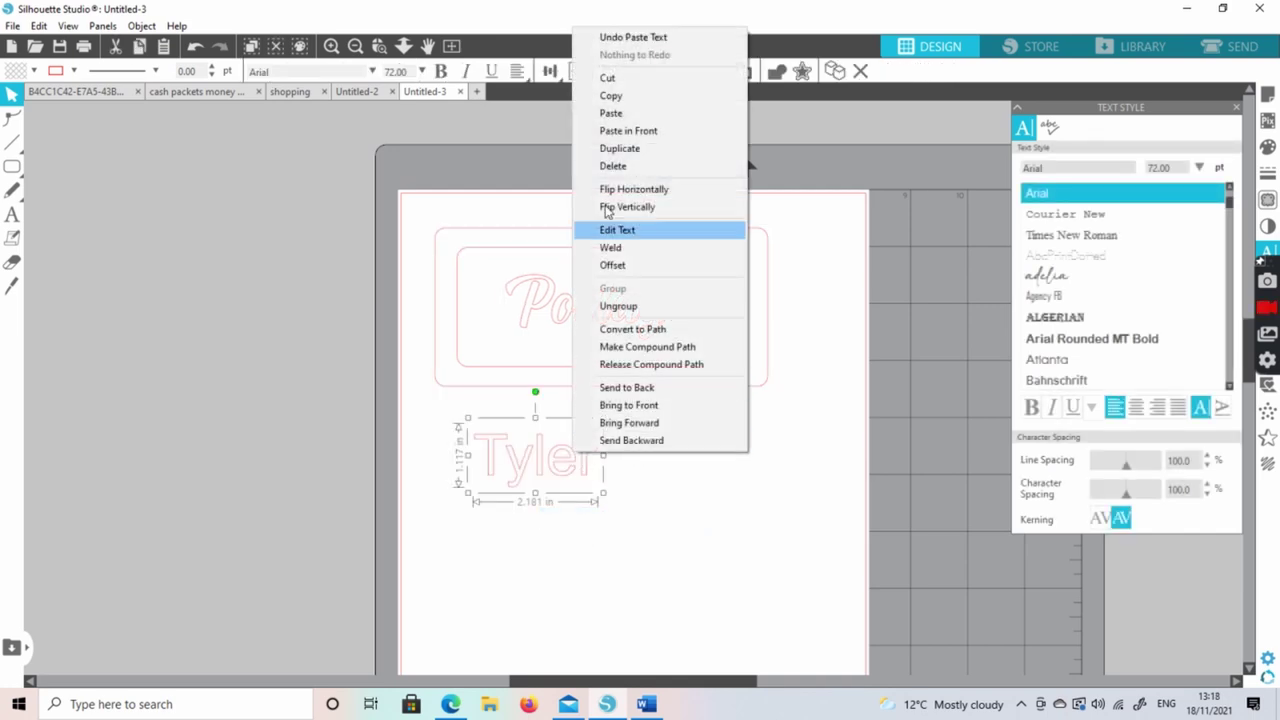
pyautogui.click(609, 86)
# Nudge the Postage label down slightly
pyautogui.click(603, 296)
pyautogui.click(607, 445)
pyautogui.click(530, 227)
pyautogui.moveTo(646, 321); pyautogui.dragTo(646, 337)
pyautogui.click(517, 469)
# Type POSTAGE in a new text box below the label and set it in Bebas Neue
pyautogui.click(12, 213)
pyautogui.click(500, 480)
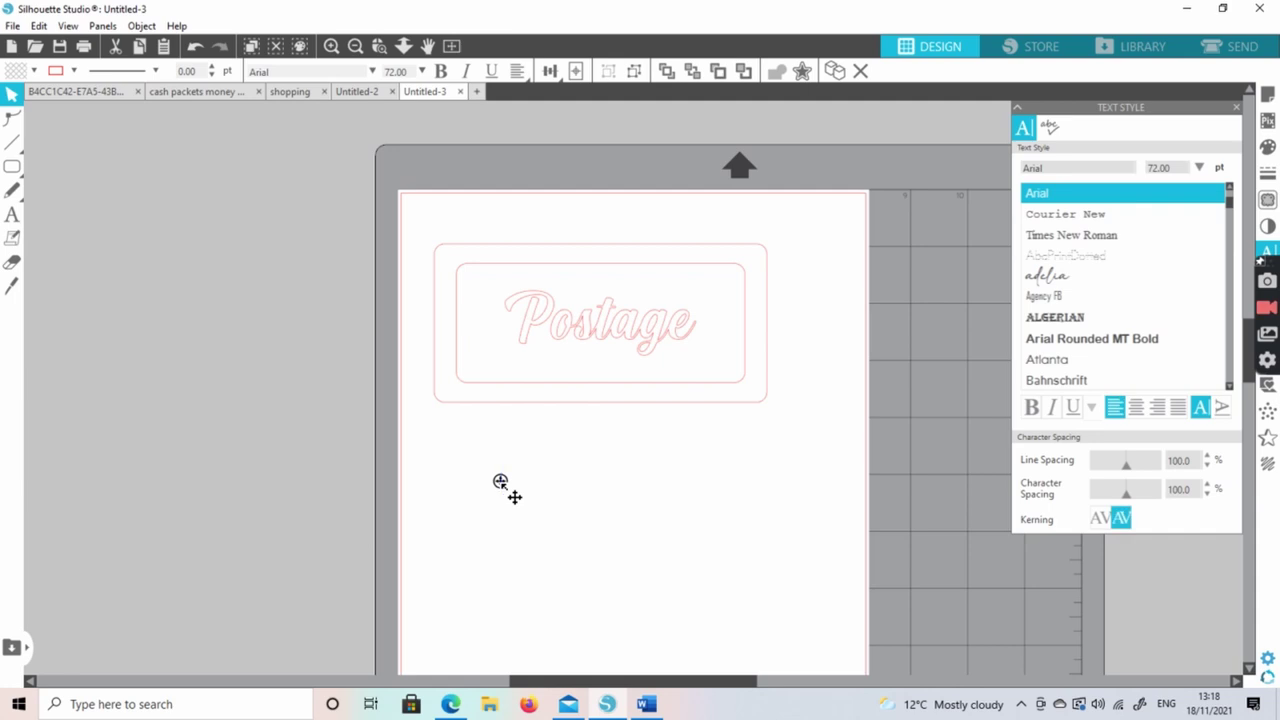
pyautogui.write('POSTAGE')
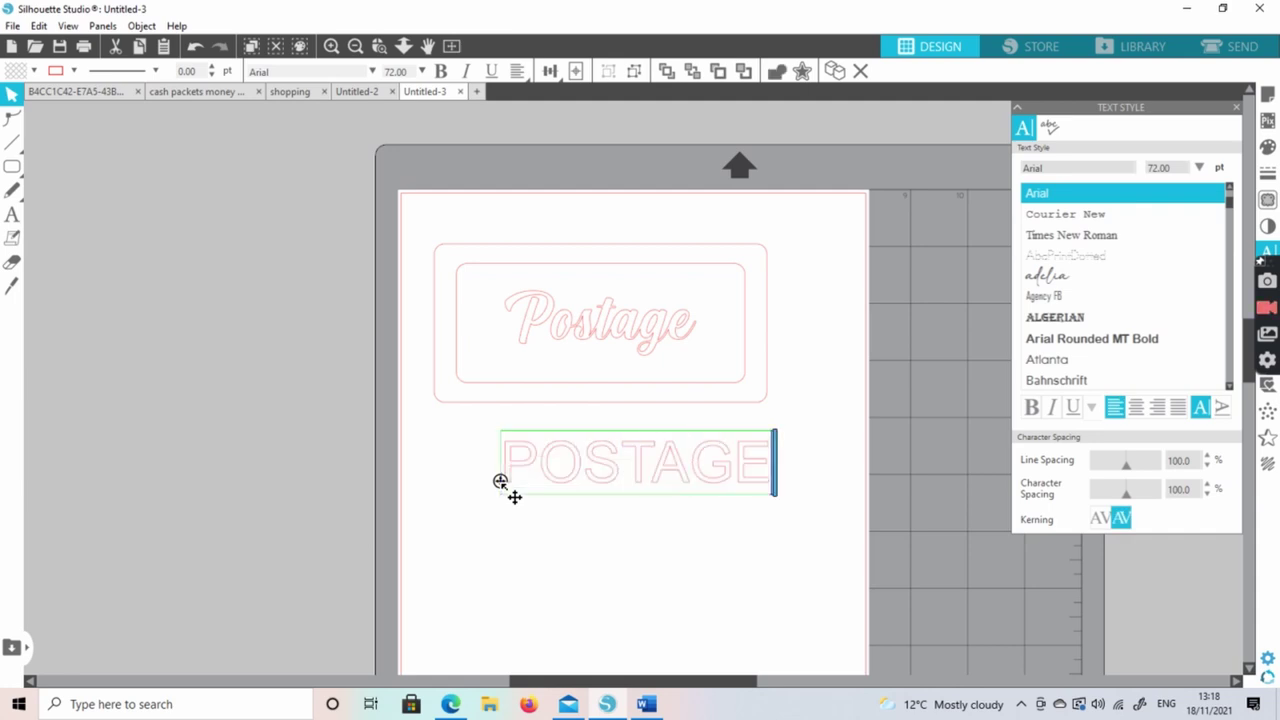
pyautogui.hotkey('ctrl', 'a')
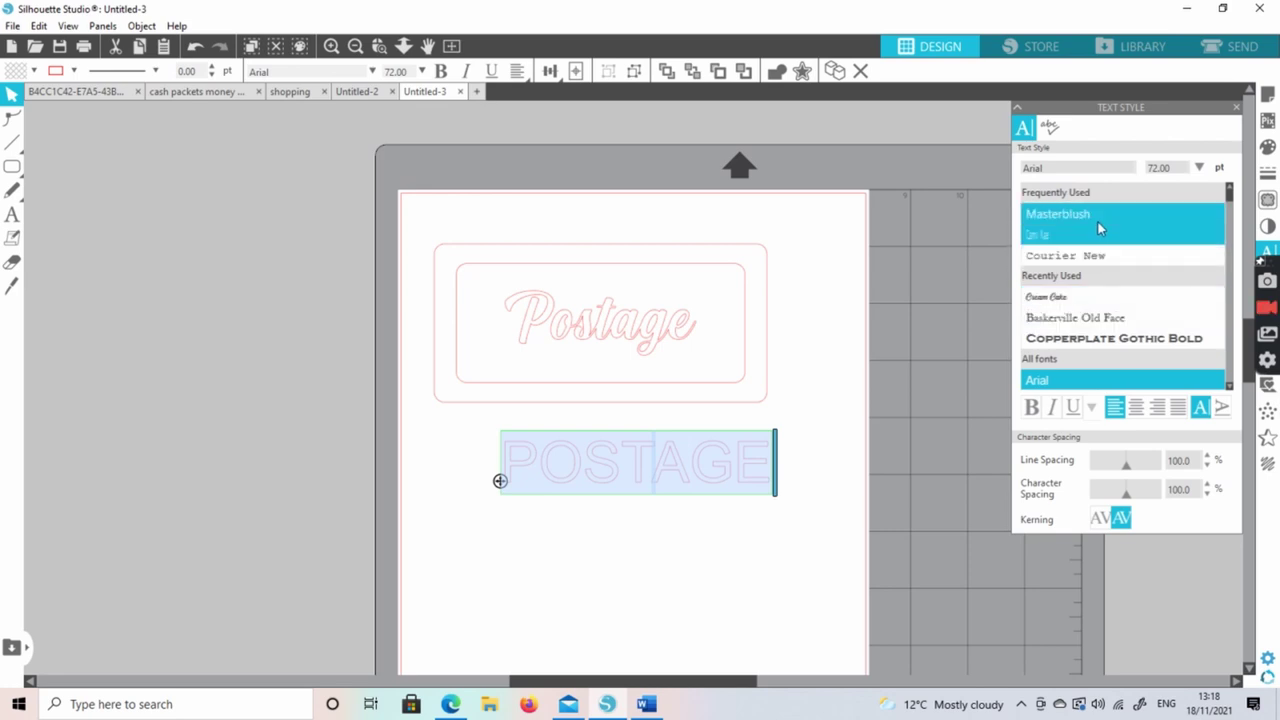
pyautogui.scroll(-3, 1099, 227)
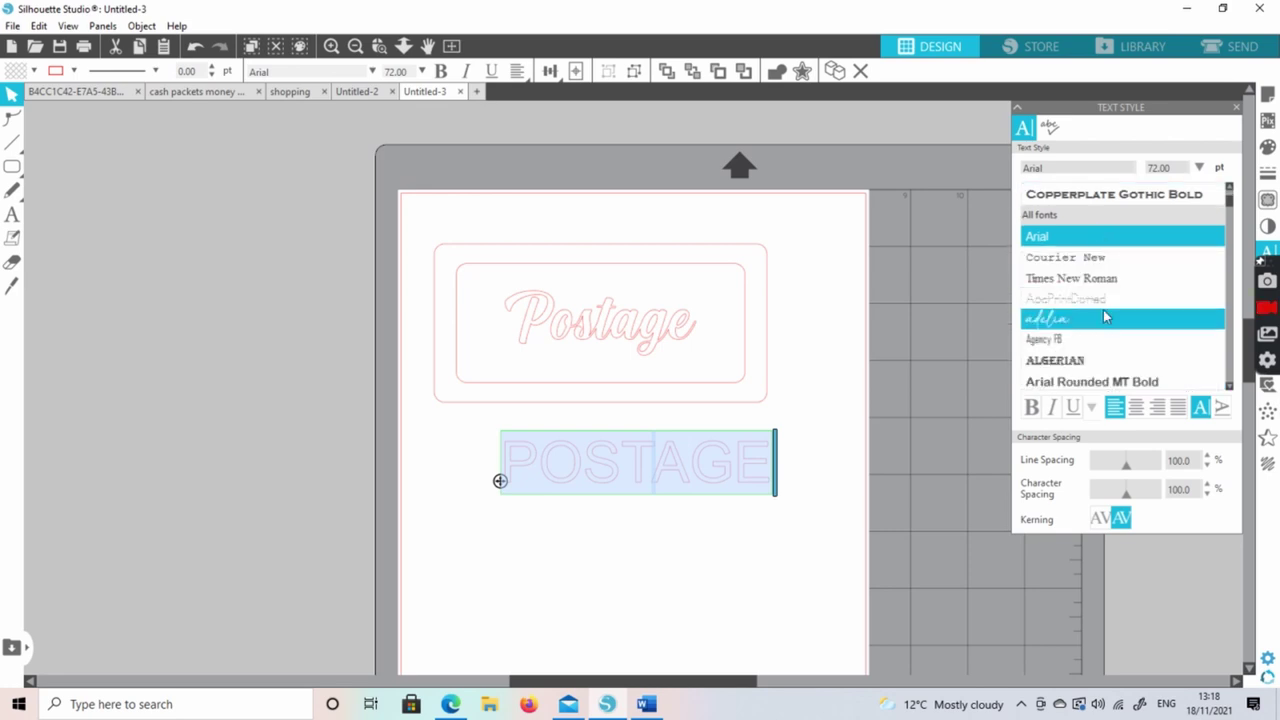
pyautogui.scroll(-2, 1103, 317)
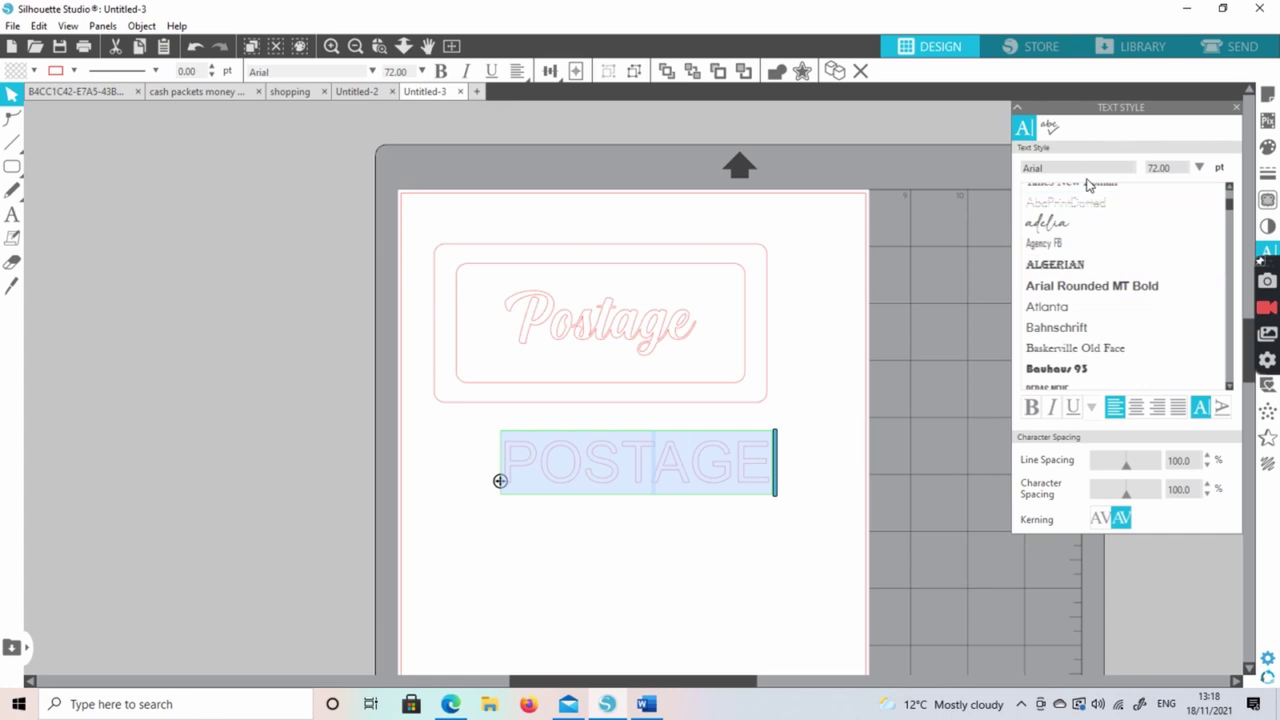
pyautogui.scroll(-3, 1110, 240)
pyautogui.scroll(-3, 1090, 320)
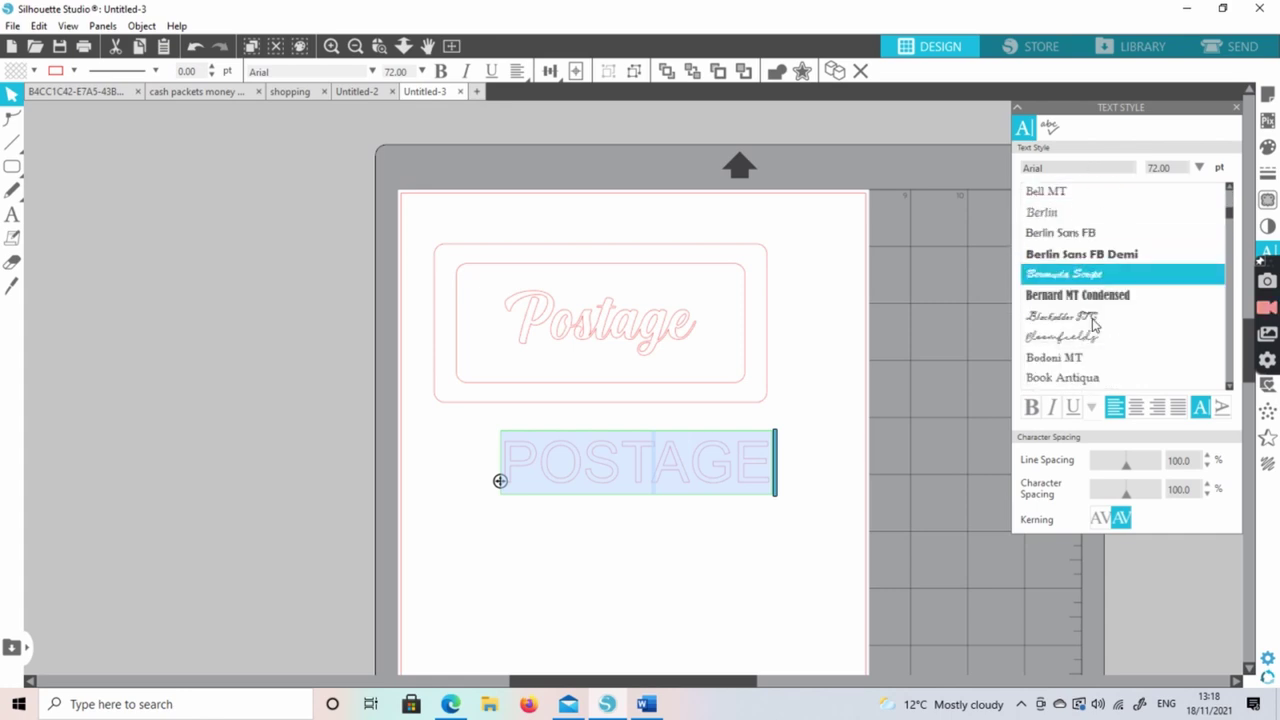
pyautogui.scroll(-5, 1094, 325)
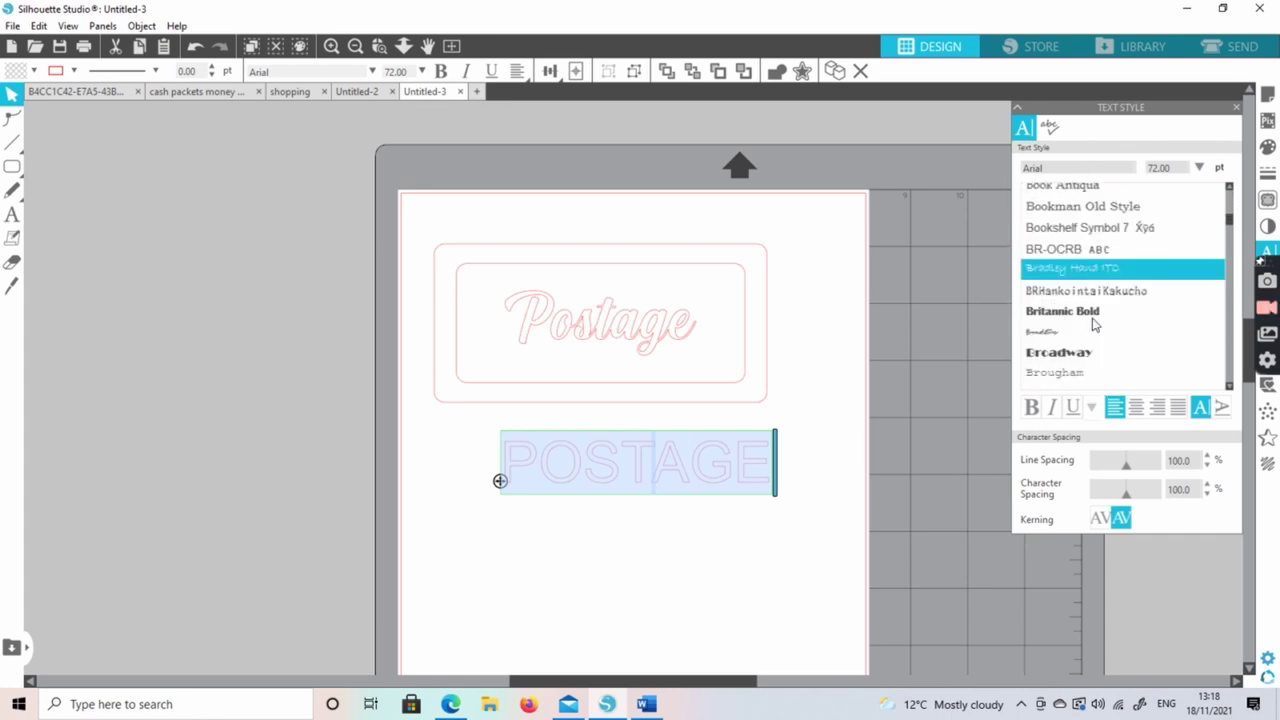
pyautogui.scroll(-2, 1093, 323)
pyautogui.scroll(6, 1093, 323)
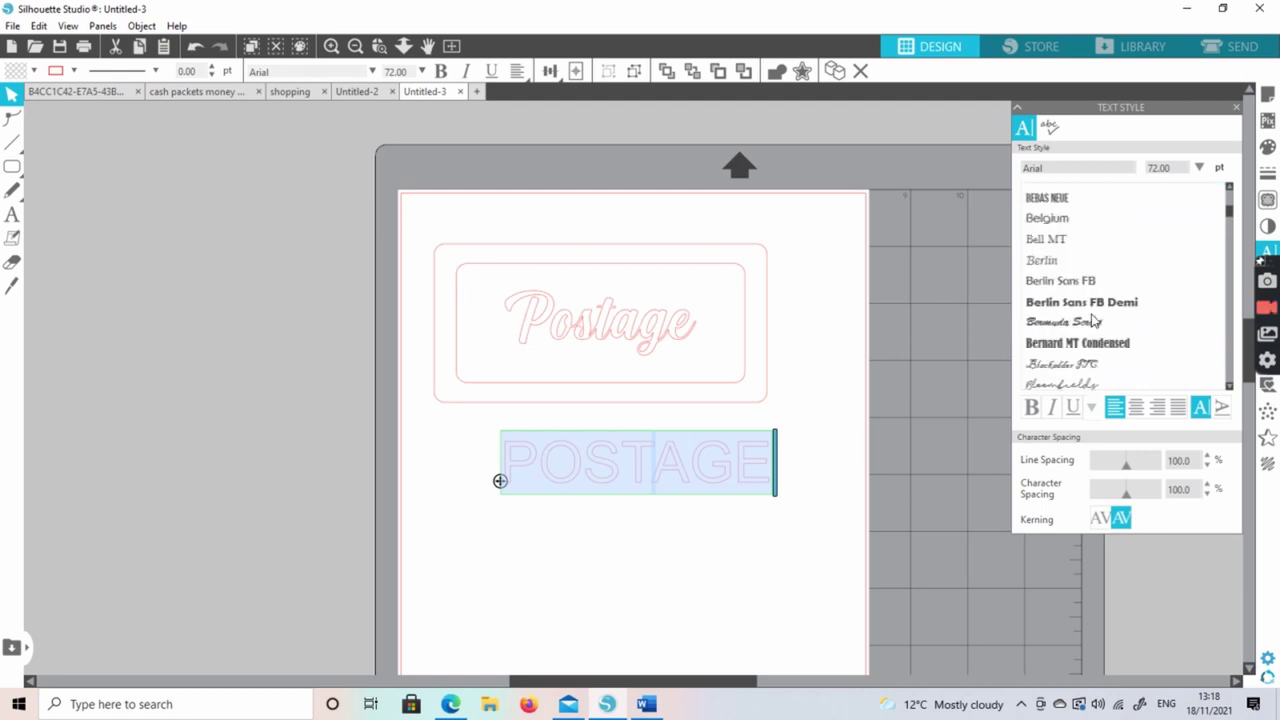
pyautogui.click(1046, 197)
# Ungroup the POSTAGE text into separate letters
pyautogui.click(818, 445)
pyautogui.click(586, 477)
pyautogui.rightClick(620, 464)
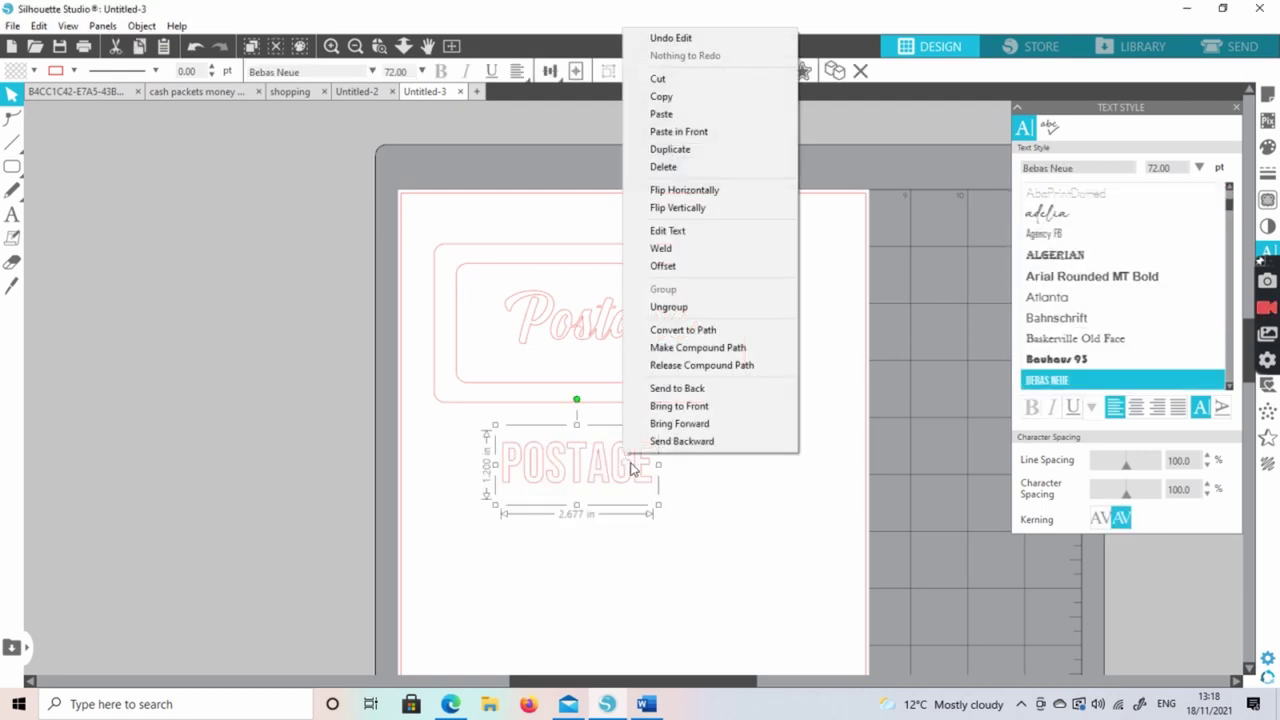
pyautogui.click(641, 478)
pyautogui.rightClick(641, 478)
pyautogui.click(672, 322)
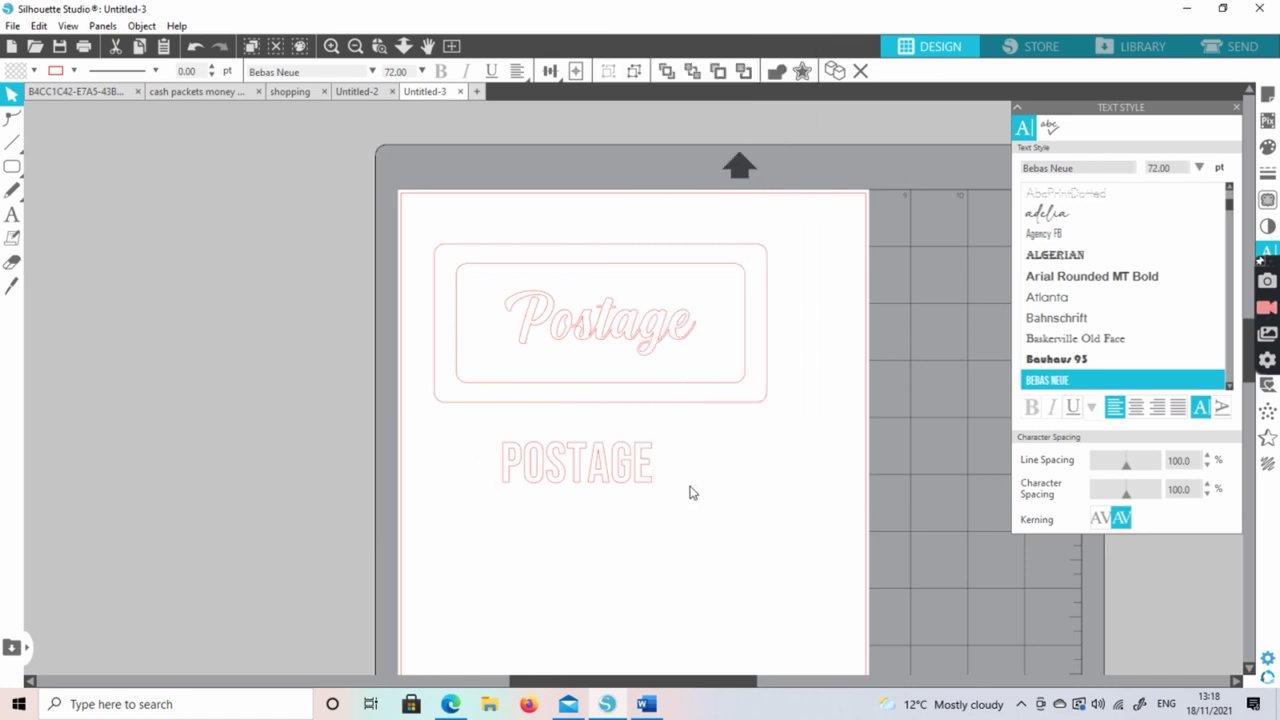
# Shrink POSTAGE above the label's top-left corner and shift the whole design up-left
pyautogui.moveTo(667, 511); pyautogui.dragTo(514, 252)
pyautogui.click(543, 234)
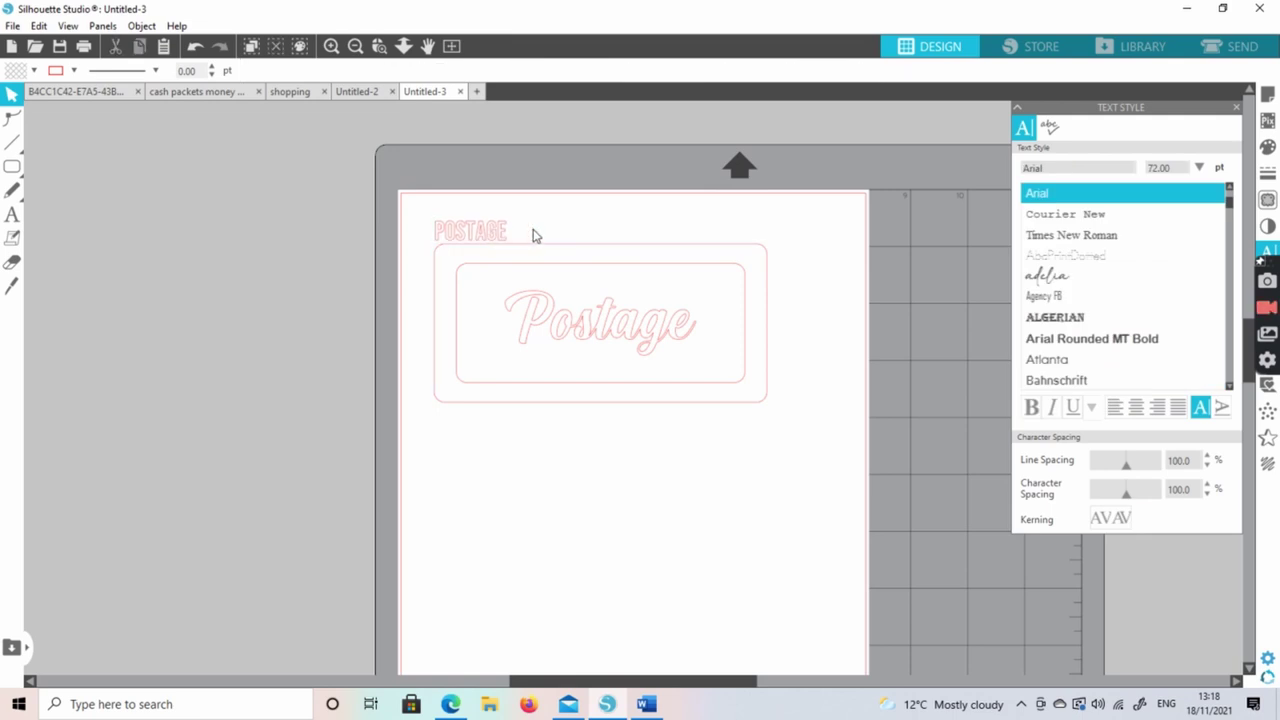
pyautogui.moveTo(769, 504); pyautogui.dragTo(346, 191)
pyautogui.moveTo(654, 323); pyautogui.dragTo(640, 315)
pyautogui.click(727, 484)
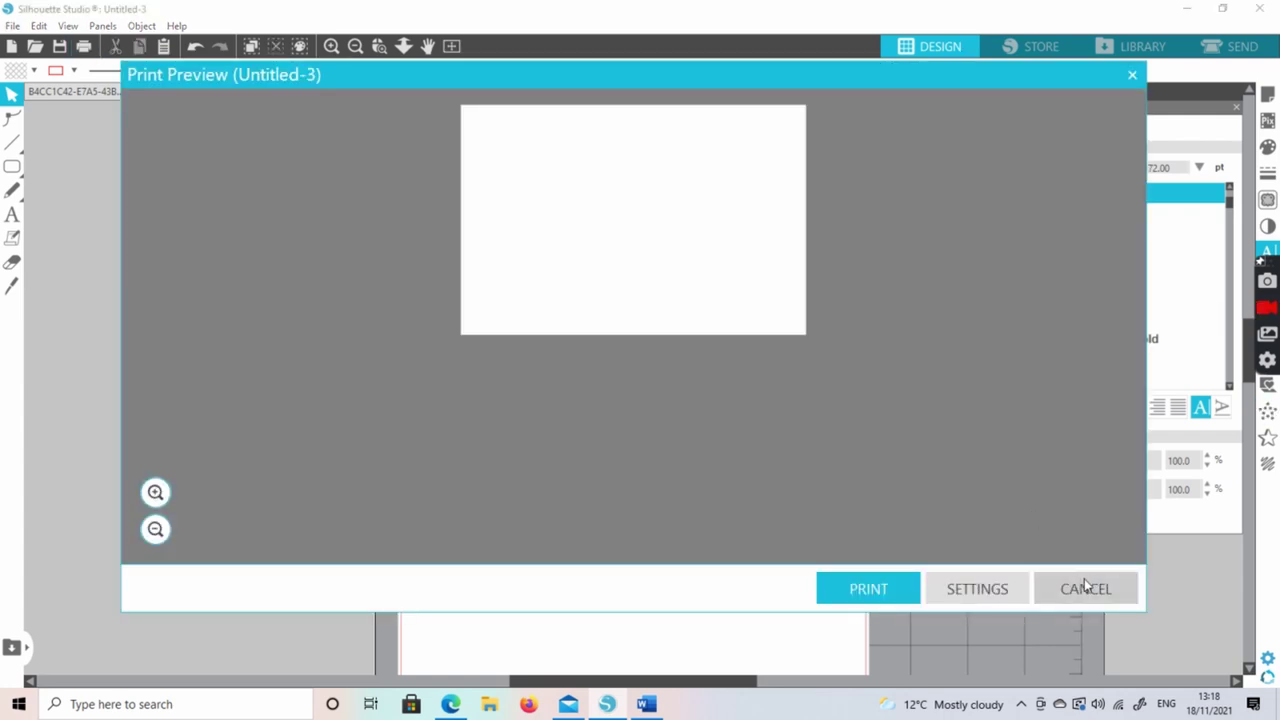
# Close the print preview and set up cutting by line in the Send view
pyautogui.click(1086, 589)
pyautogui.click(1228, 47)
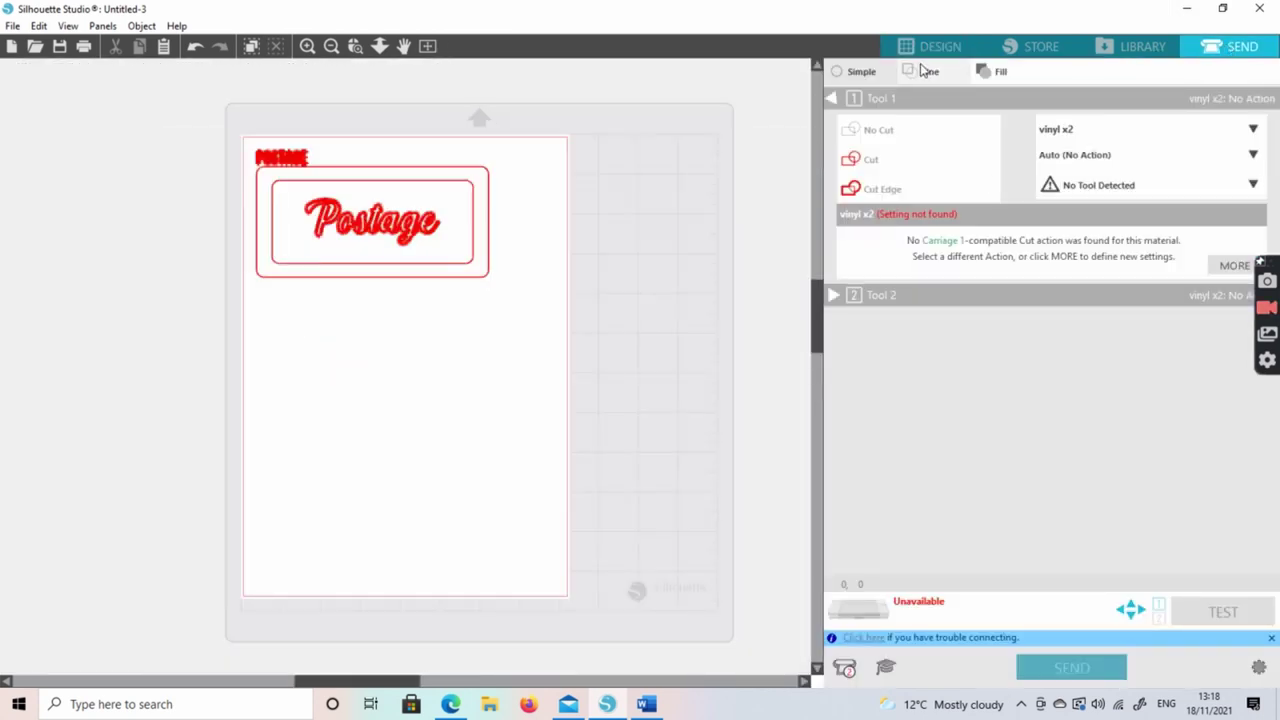
pyautogui.click(922, 71)
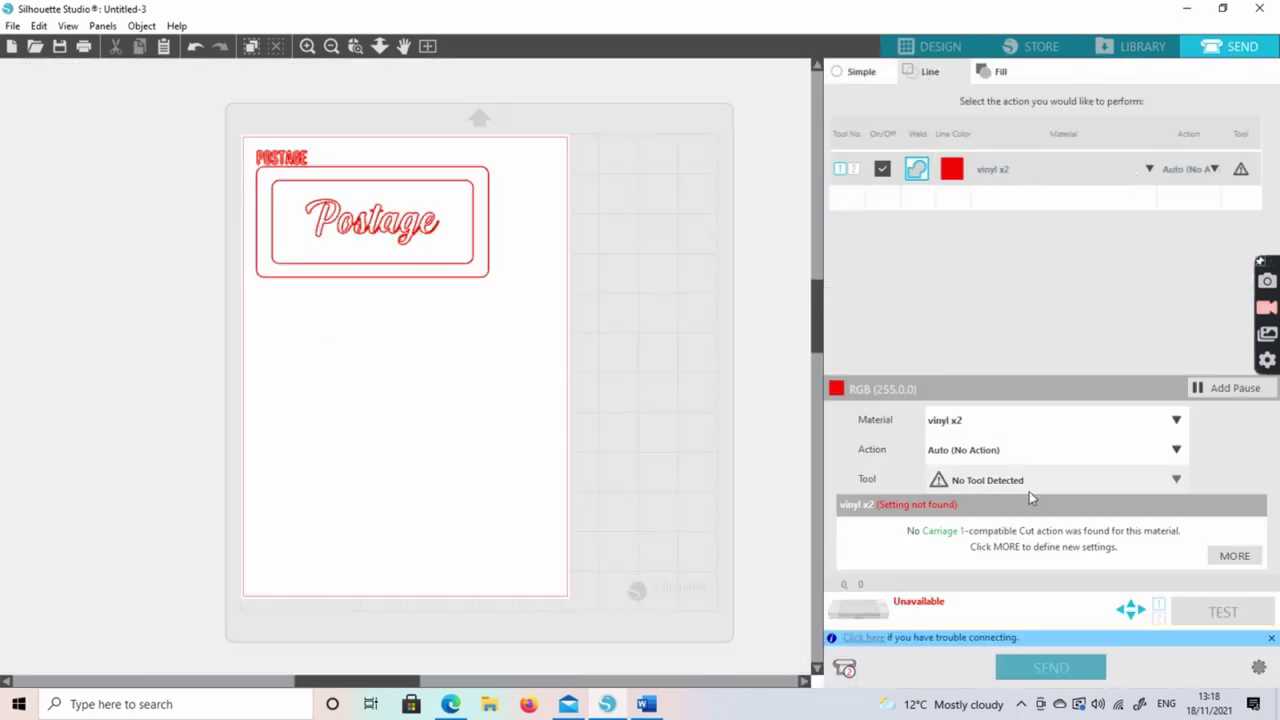